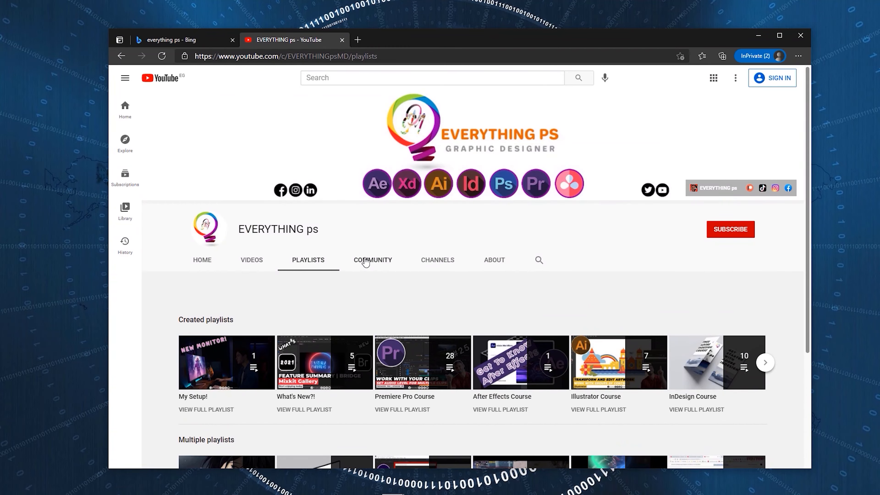
left_click(367, 259)
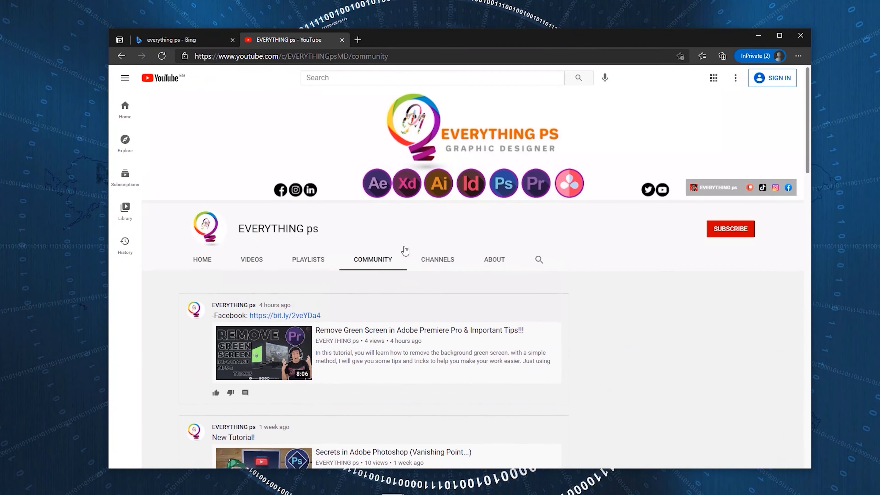
left_click(211, 261)
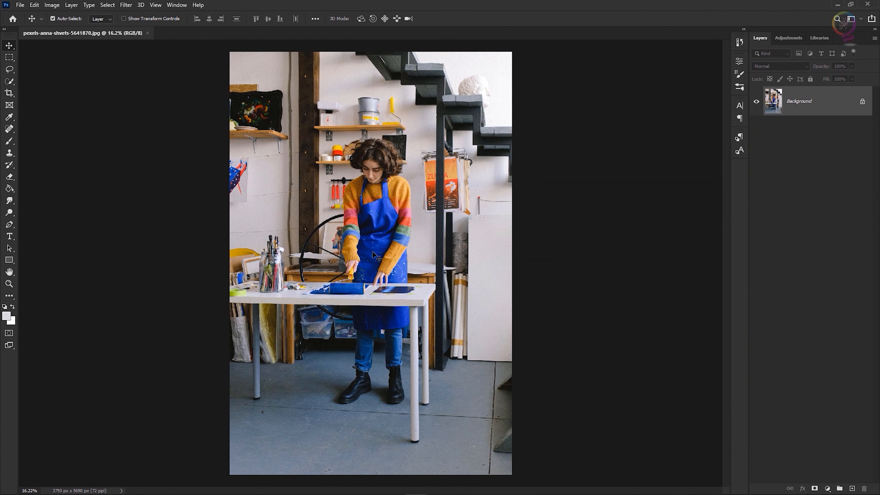
Step: Magnify the photo to 100% around the blue apron to examine its paint spots
left_click(9, 284)
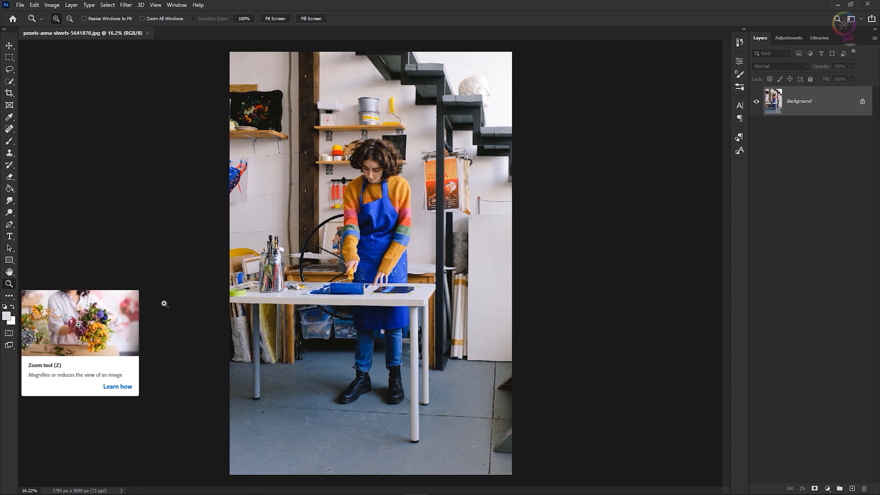
left_click(375, 264)
left_click(369, 256)
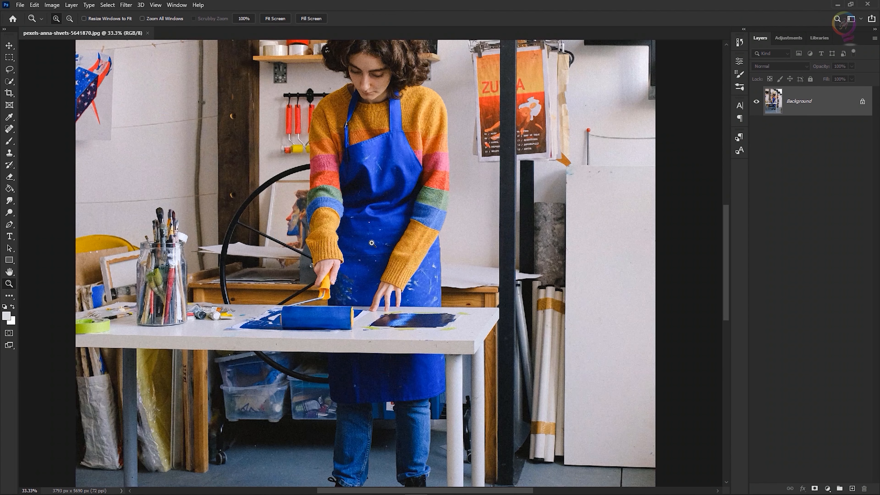
left_click(367, 264)
left_click(389, 167)
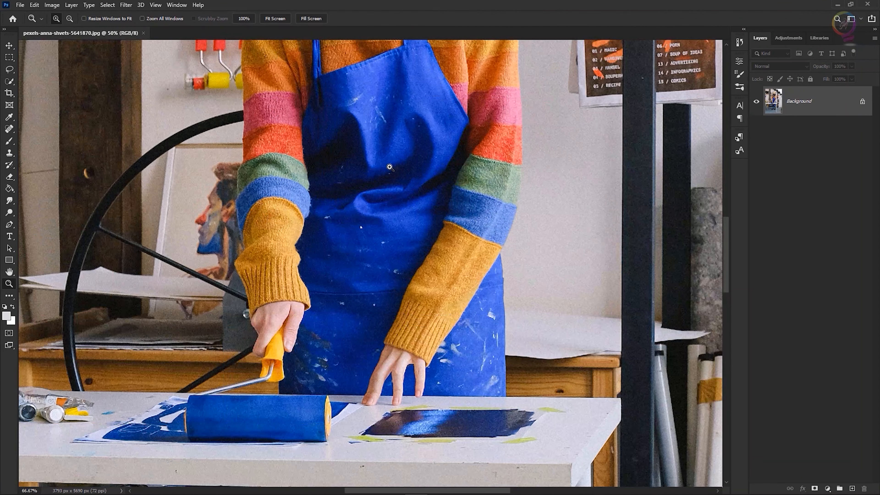
left_click(380, 201)
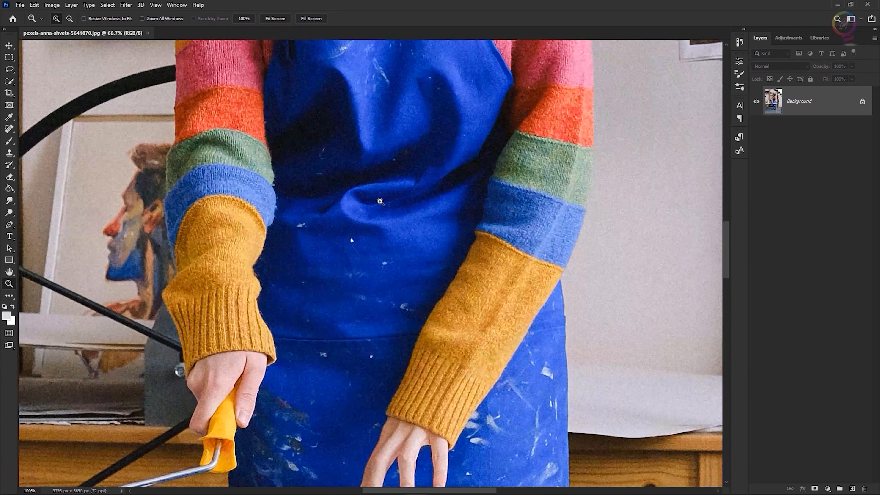
left_click(11, 274)
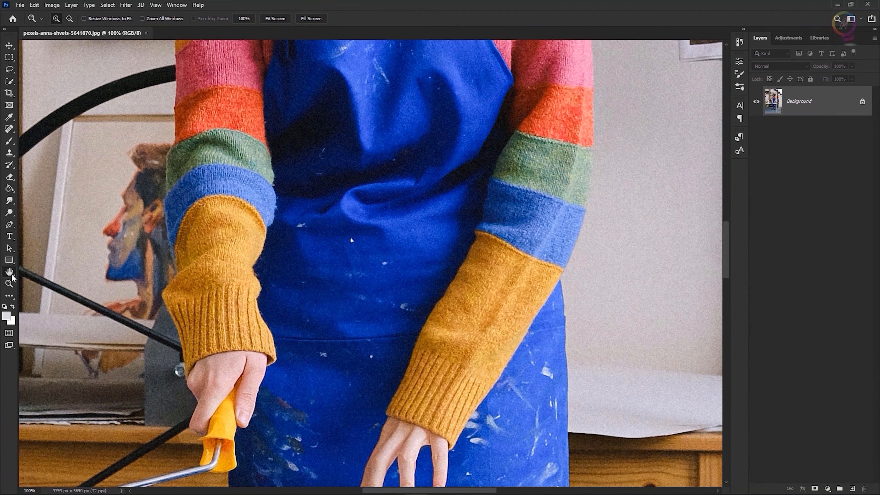
left_click_drag(387, 156, 383, 198)
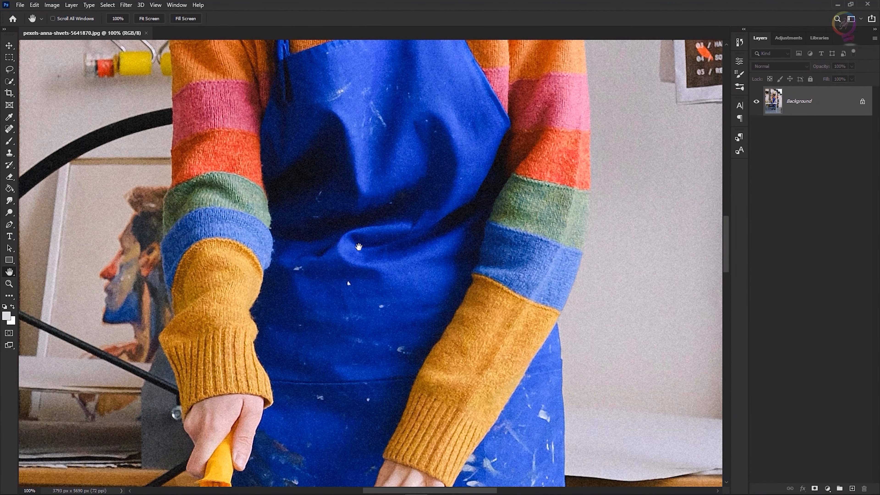
Step: Slightly enlarge the Spot Healing Brush and remove the small white spot at the right of the apron's middle, above the waist seam
left_click(9, 129)
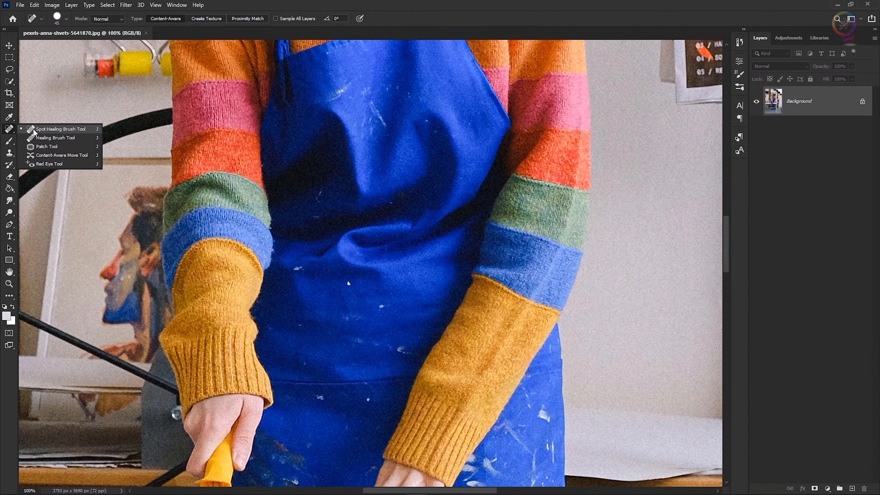
left_click(77, 129)
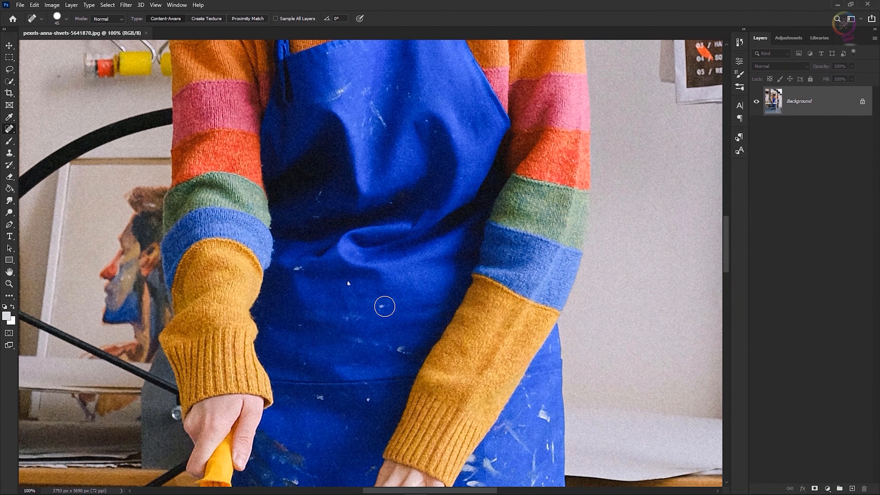
left_click(66, 19)
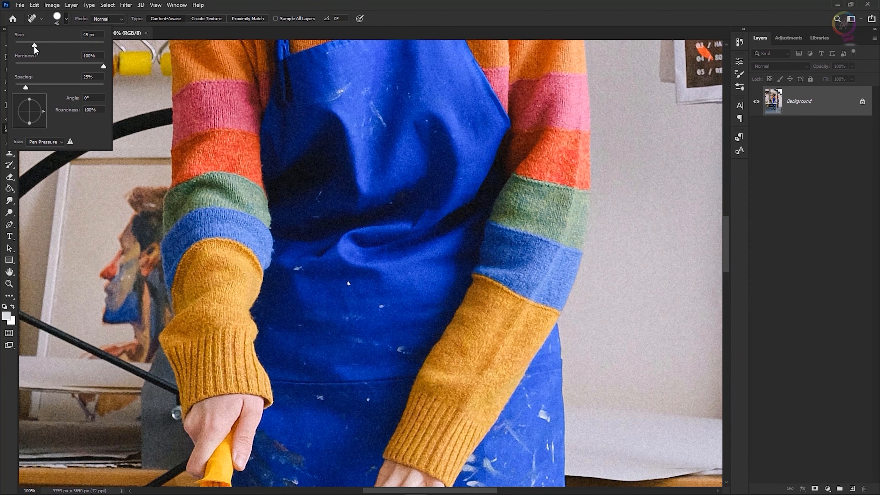
left_click_drag(34, 48, 36, 47)
left_click(66, 18)
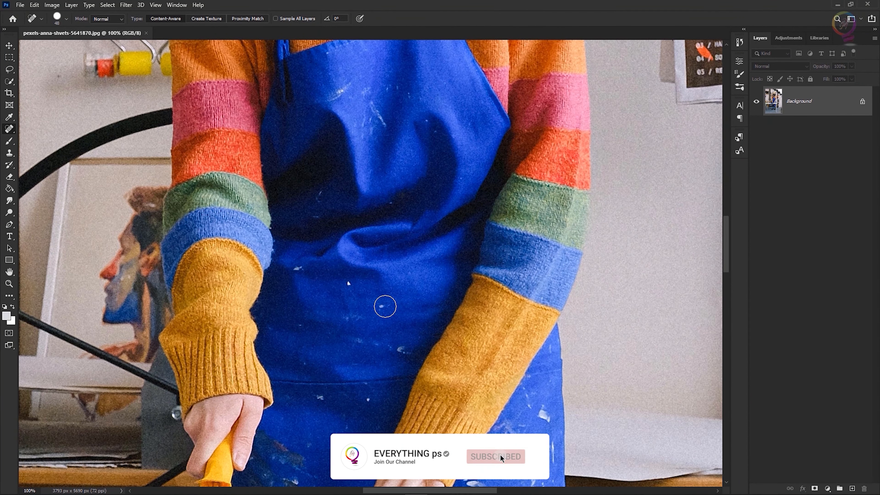
left_click(385, 307)
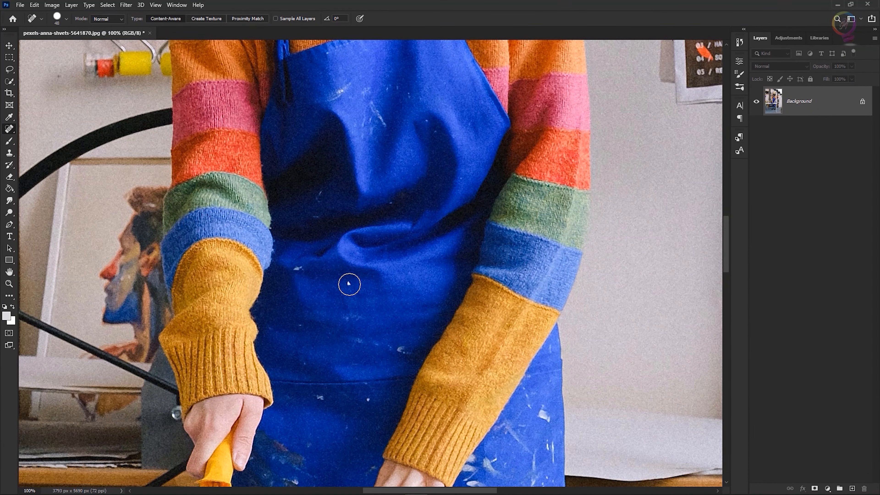
Step: Reduce the healing brush to 25 px and remove the white spot in the apron's middle and one just below the waist seam
key("bracketleft")
key("bracketleft")
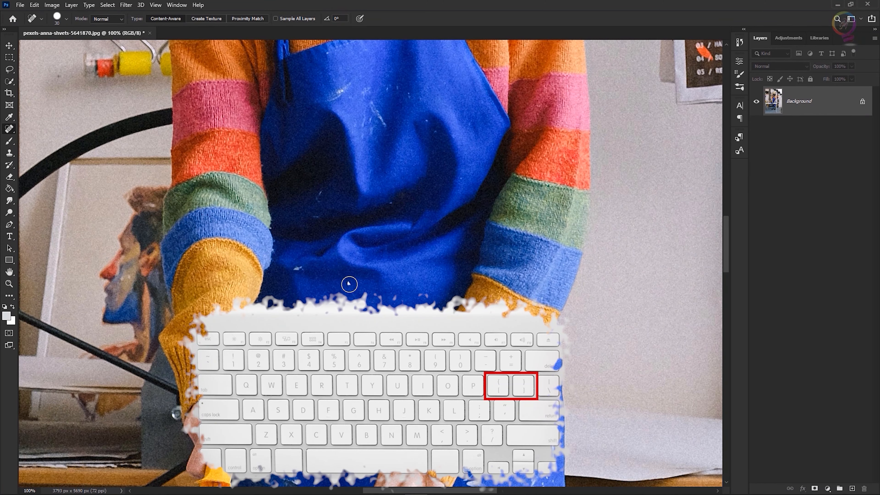
key("bracketleft")
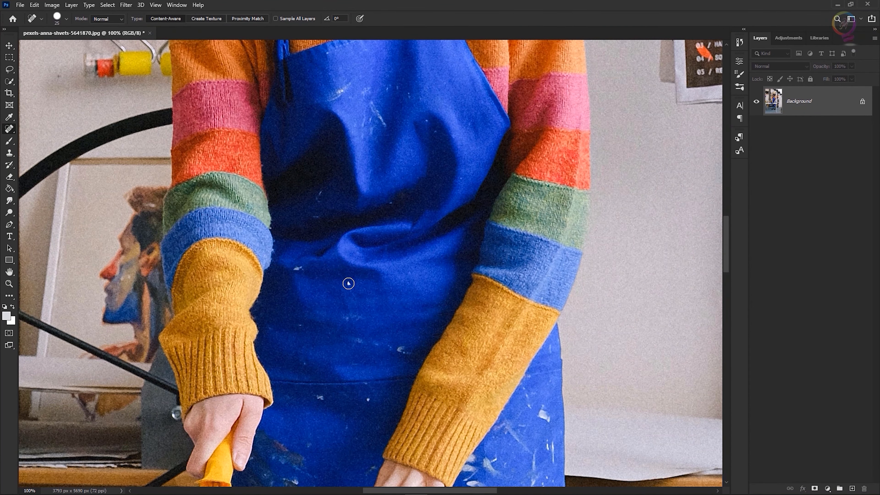
left_click(349, 283)
left_click(367, 398)
Step: Enlarge the healing brush to 30 px and remove paint marks below the waist seam, beside the sleeve and on the apron's right side
key("]")
left_click(320, 397)
mouse_move(540, 412)
left_mouse_down()
mouse_move(549, 422)
mouse_move(541, 409)
left_mouse_up()
left_click_drag(541, 407, 552, 461)
mouse_move(527, 448)
left_mouse_down()
mouse_move(502, 431)
mouse_move(521, 419)
mouse_move(525, 431)
mouse_move(521, 395)
mouse_move(536, 385)
mouse_move(553, 428)
left_mouse_up()
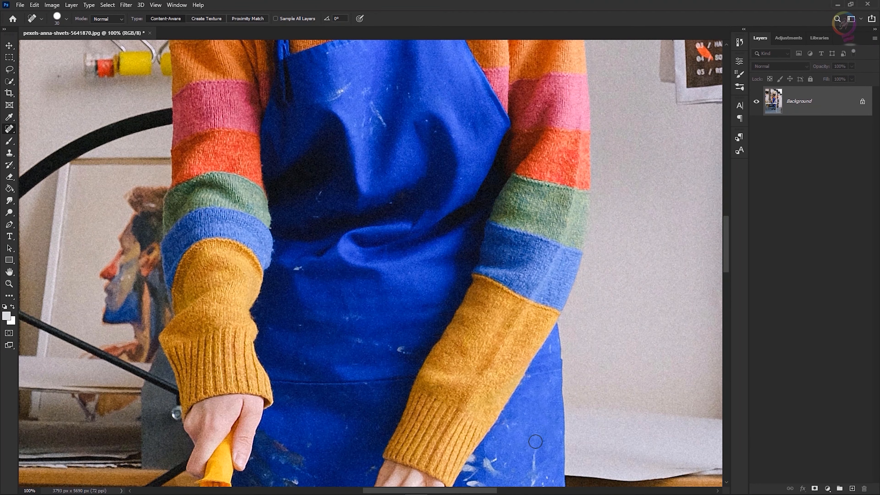
left_click_drag(551, 346, 552, 381)
left_click(409, 355)
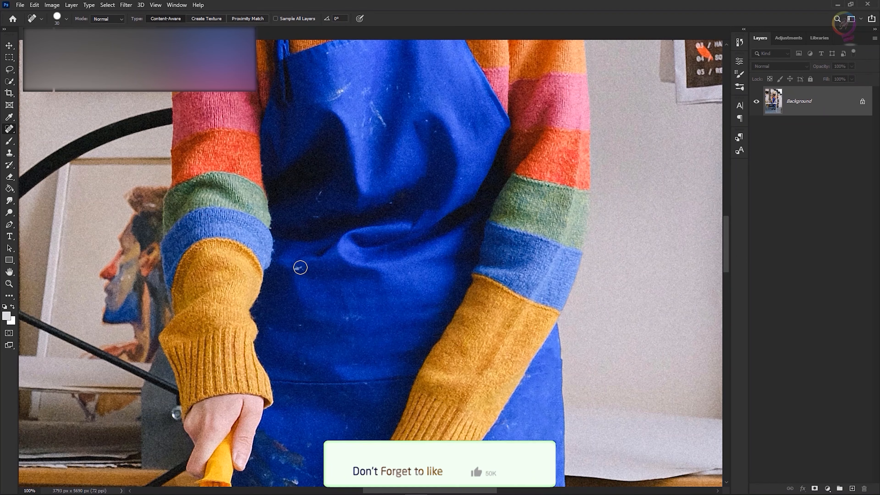
Step: Heal the small paint spots on the left part of the apron between the chest folds and the waist seam
left_click(298, 269)
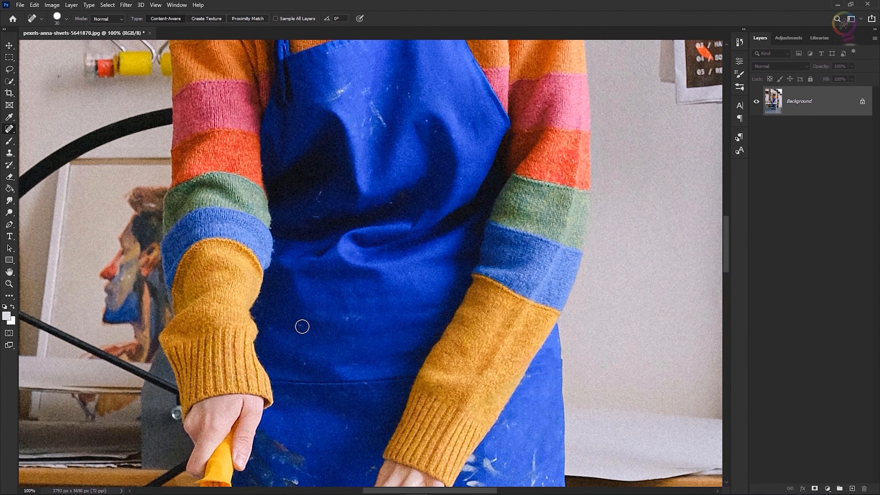
left_click(302, 326)
left_click(306, 364)
left_click(271, 327)
Step: Paint over the light streaks on the apron's bib and heal the small spots among the folds beneath them
left_click(368, 90)
mouse_move(370, 104)
left_mouse_down()
mouse_move(383, 121)
mouse_move(364, 131)
mouse_move(370, 109)
mouse_move(375, 123)
left_mouse_up()
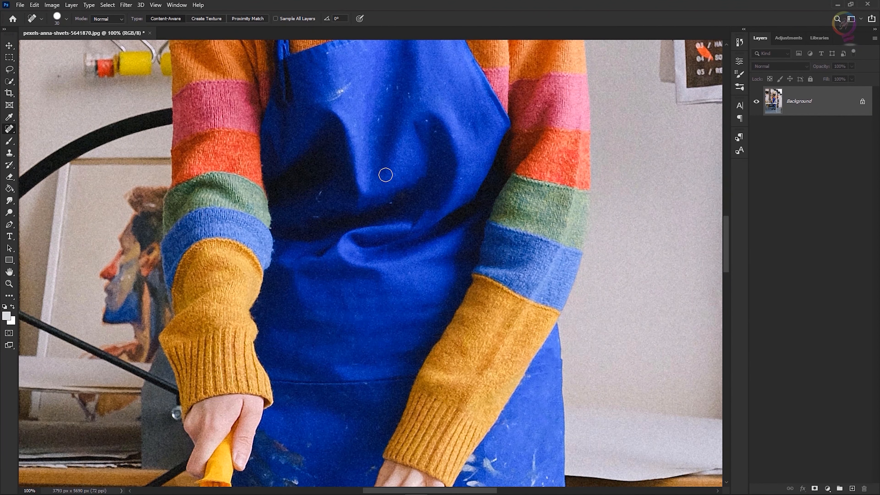
left_click_drag(350, 79, 320, 98)
left_click(316, 218)
left_click(392, 201)
Step: Heal the mottled paint stains on the lower apron beside the hand holding the roller
left_click_drag(724, 236, 727, 263)
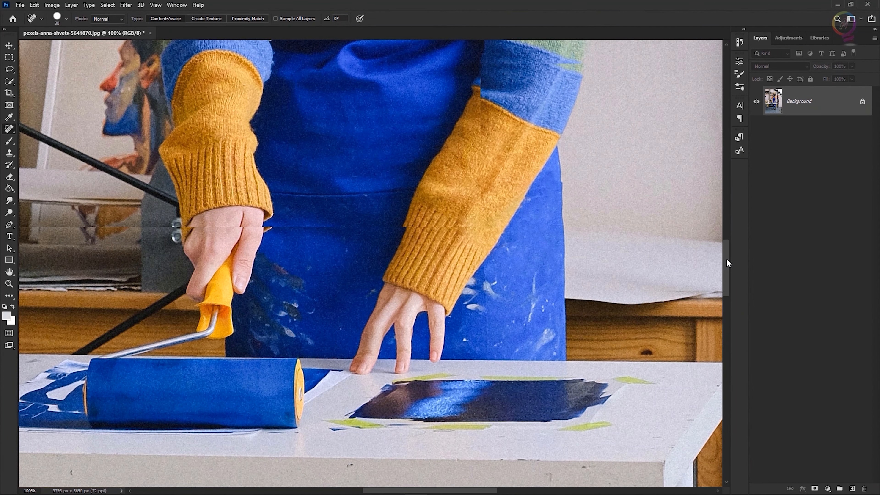
left_click_drag(310, 332, 282, 321)
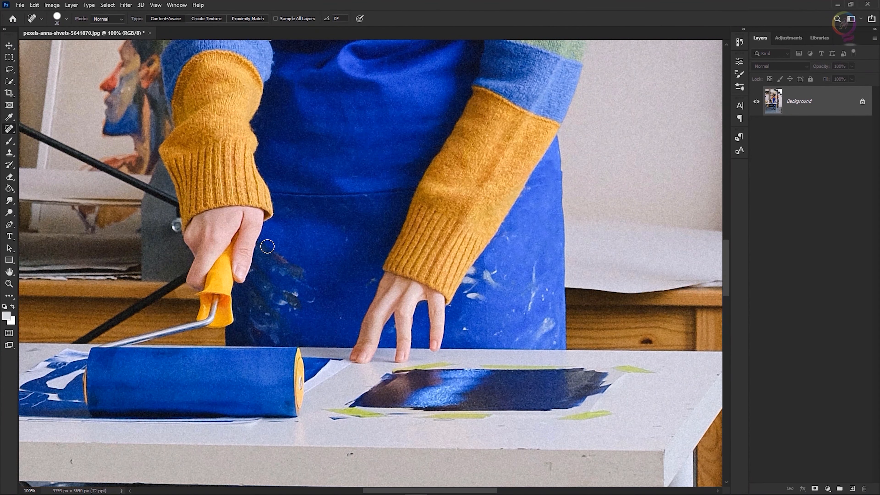
mouse_move(267, 246)
left_mouse_down()
mouse_move(303, 269)
mouse_move(303, 300)
mouse_move(286, 289)
mouse_move(292, 307)
mouse_move(282, 300)
mouse_move(320, 293)
mouse_move(282, 275)
mouse_move(304, 279)
mouse_move(263, 250)
left_mouse_up()
left_click_drag(296, 287, 262, 252)
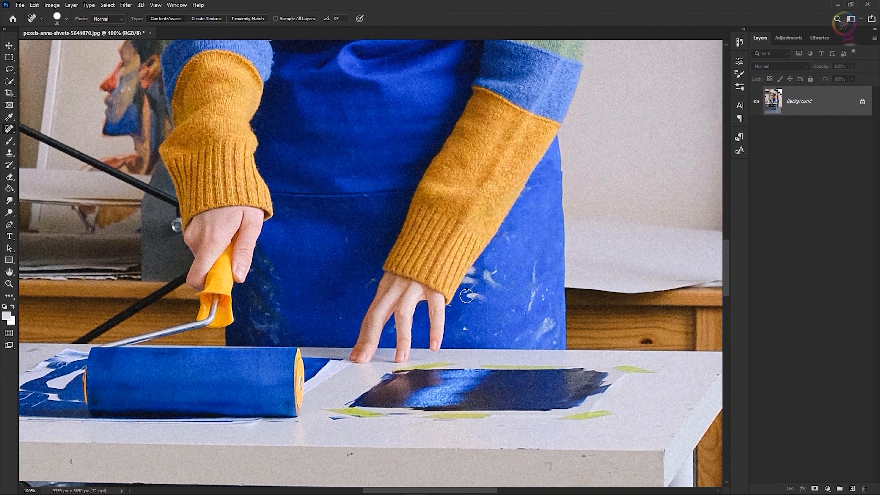
Step: Heal the white paint smears on the lower apron to the right of the hand resting on the table
mouse_move(466, 295)
left_mouse_down()
mouse_move(481, 294)
mouse_move(491, 278)
mouse_move(499, 285)
mouse_move(494, 267)
mouse_move(508, 280)
mouse_move(489, 284)
mouse_move(496, 291)
left_mouse_up()
mouse_move(538, 265)
left_mouse_down()
mouse_move(534, 298)
mouse_move(522, 314)
mouse_move(507, 316)
left_mouse_up()
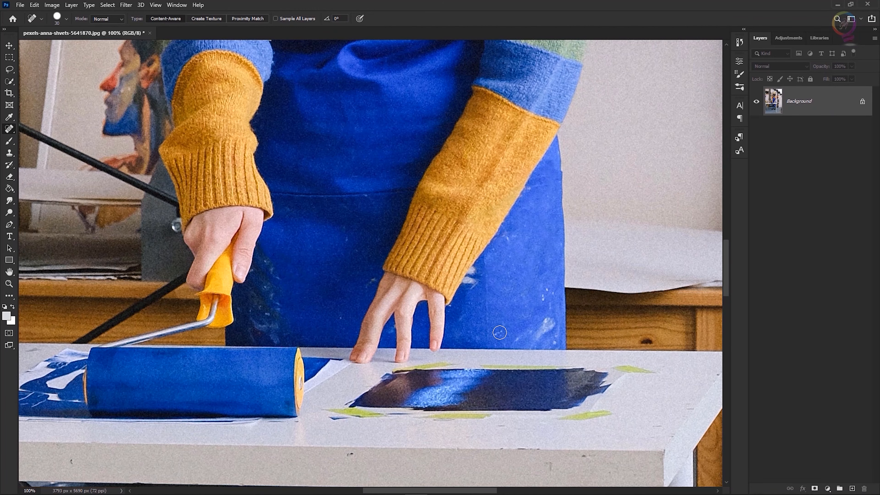
left_click(499, 332)
Step: Undo a healing stroke along the apron's lower right edge, and heal the remaining white marks there and beside the fingers with new strokes
mouse_move(515, 341)
left_mouse_down()
mouse_move(554, 343)
mouse_move(515, 342)
mouse_move(551, 321)
mouse_move(539, 295)
mouse_move(541, 323)
mouse_move(542, 291)
mouse_move(552, 302)
mouse_move(554, 339)
mouse_move(538, 328)
mouse_move(511, 338)
left_mouse_up()
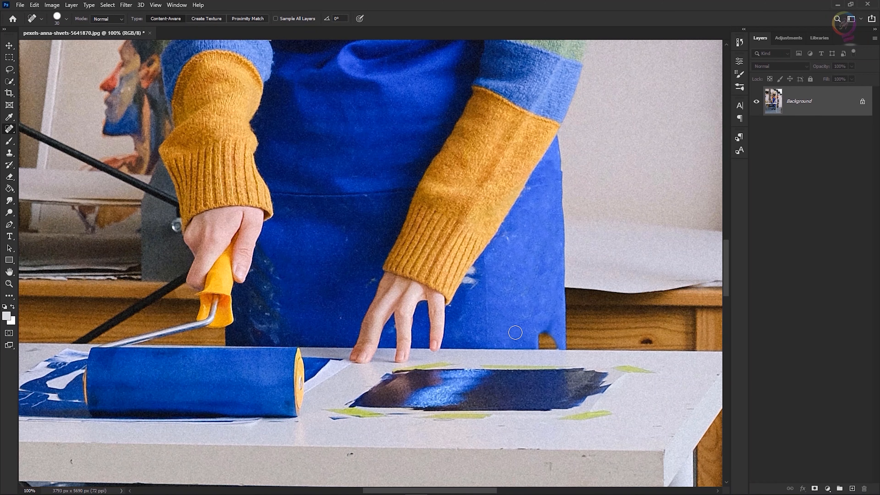
key("ctrl+z")
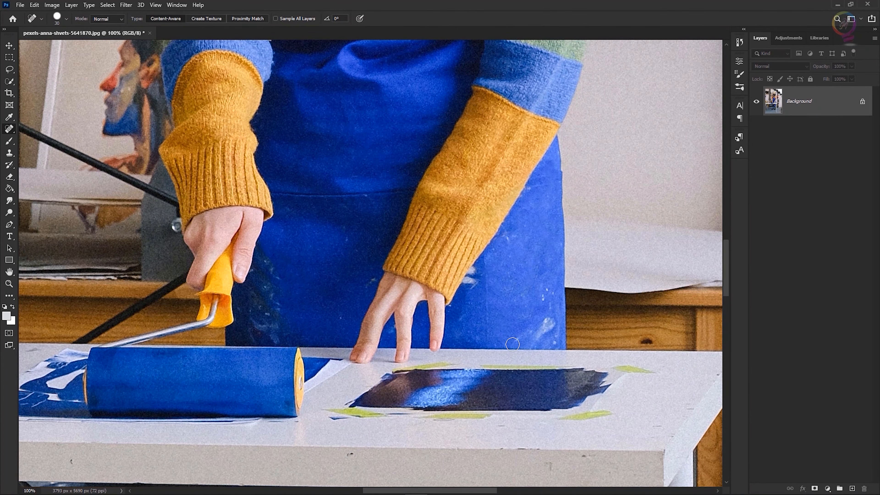
mouse_move(508, 340)
left_mouse_down()
mouse_move(543, 341)
mouse_move(518, 336)
mouse_move(544, 320)
mouse_move(523, 330)
mouse_move(546, 299)
mouse_move(546, 226)
left_mouse_up()
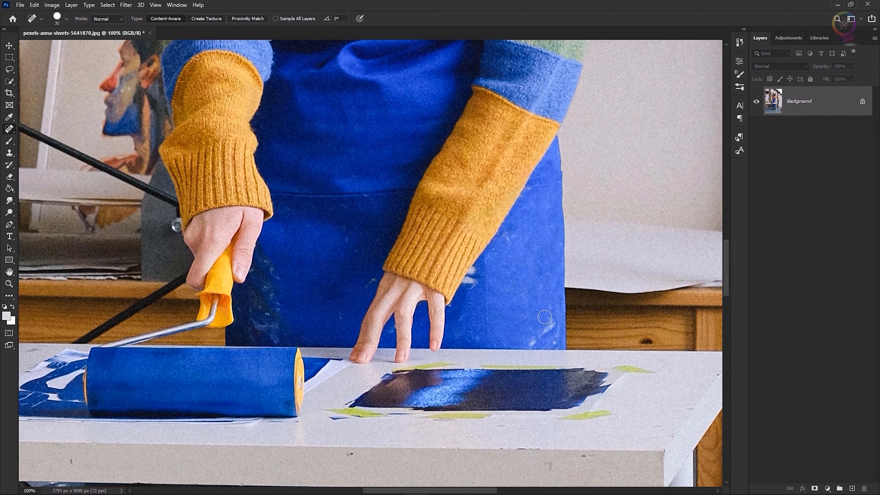
mouse_move(553, 316)
left_mouse_down()
mouse_move(542, 331)
mouse_move(494, 339)
left_mouse_up()
mouse_move(554, 331)
left_mouse_down()
mouse_move(550, 339)
mouse_move(468, 331)
left_mouse_up()
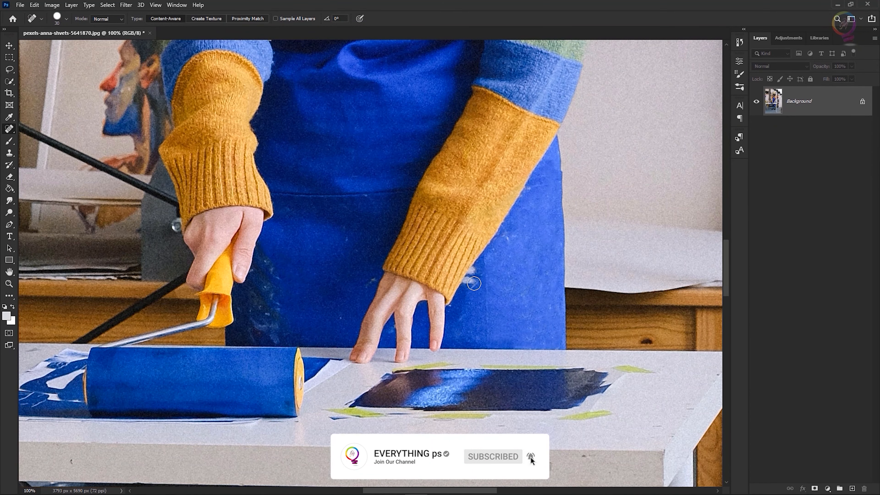
mouse_move(479, 270)
left_mouse_down()
mouse_move(469, 292)
mouse_move(477, 270)
mouse_move(461, 324)
left_mouse_up()
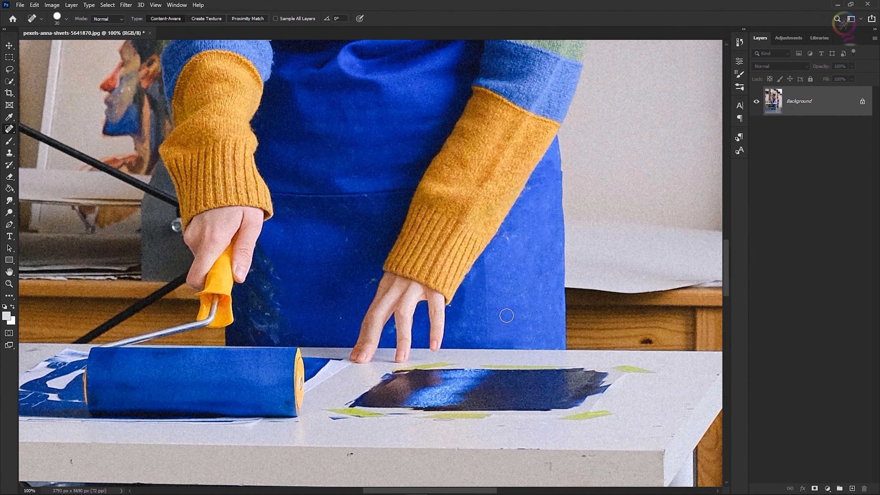
Step: Save the retouched photo in Photoshop format as pexels-anna-shvets-5641870.psd in the Ps folder
scroll(334, 285, "down", 1)
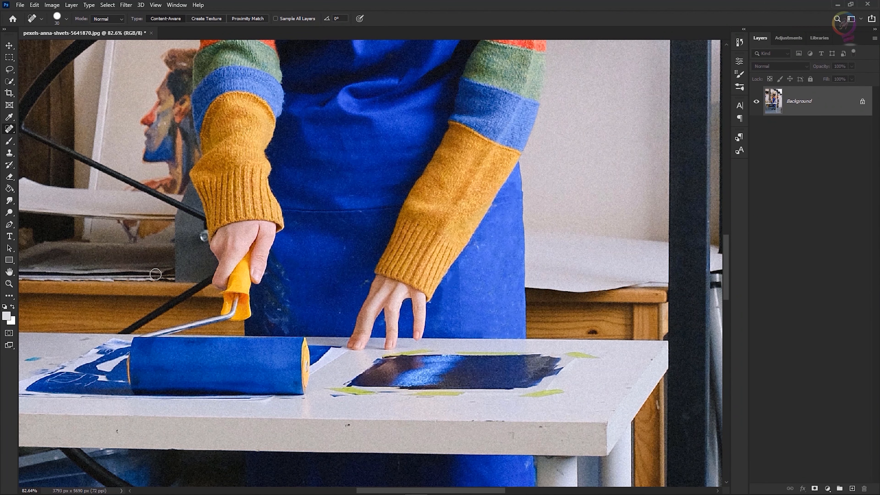
left_click(9, 283)
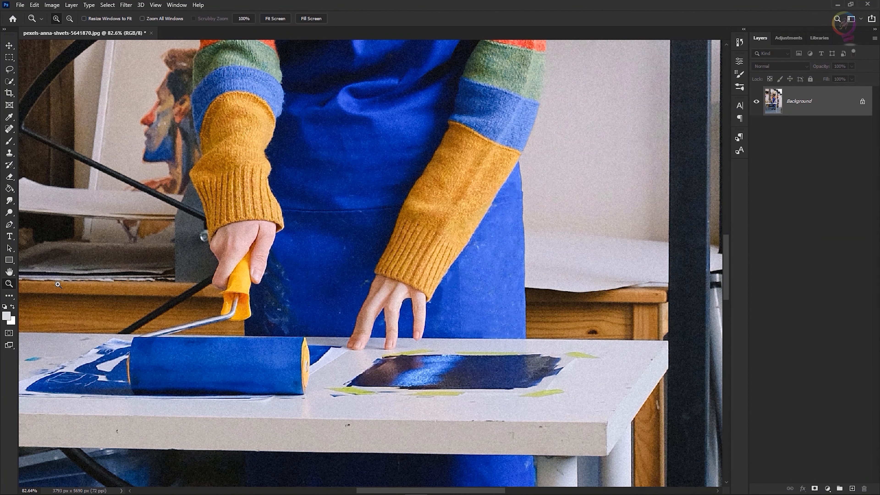
left_click(276, 18)
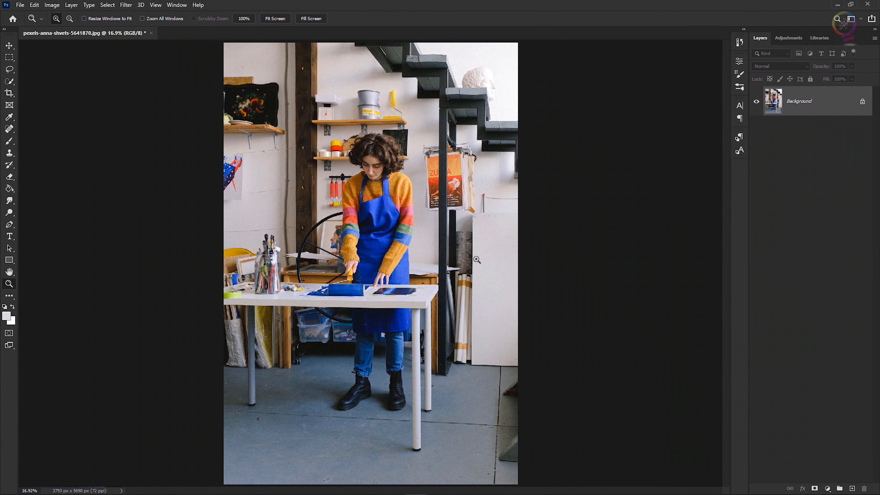
left_click(20, 4)
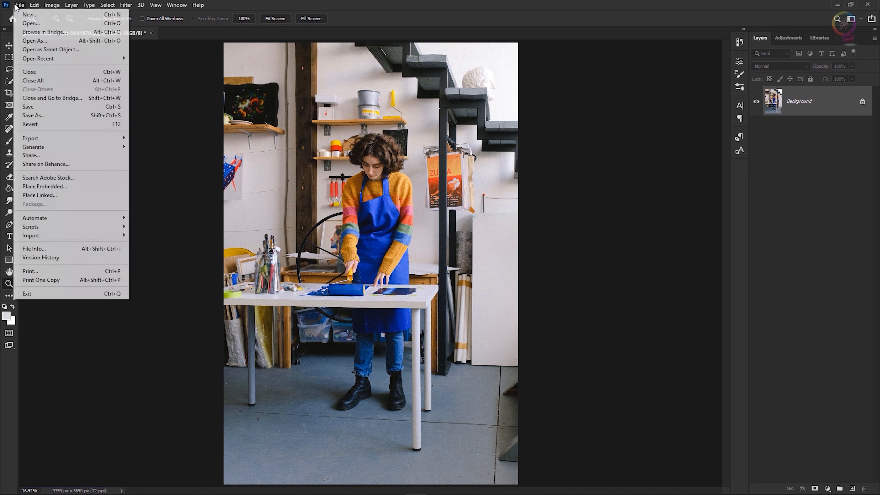
left_click(46, 117)
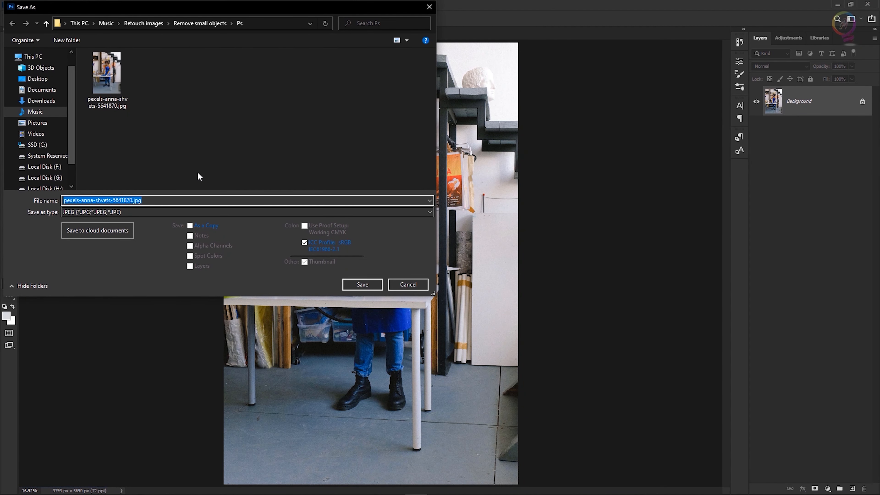
left_click(183, 213)
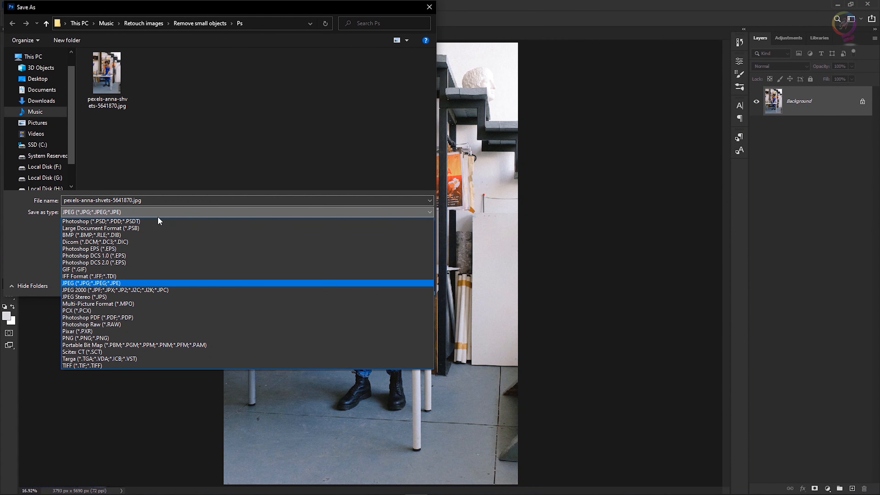
left_click(126, 221)
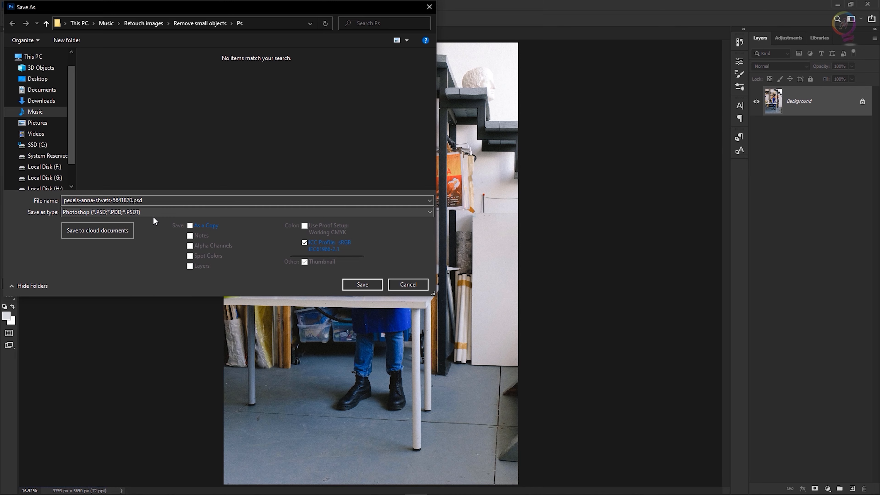
left_click(347, 284)
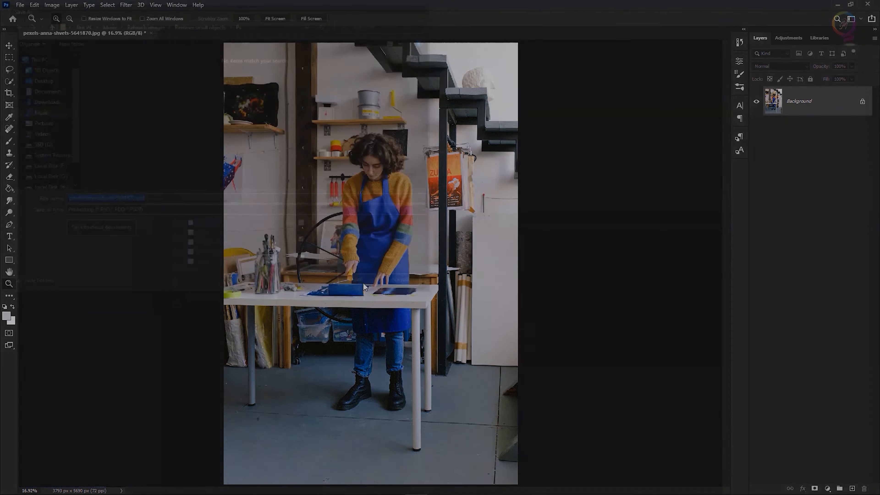